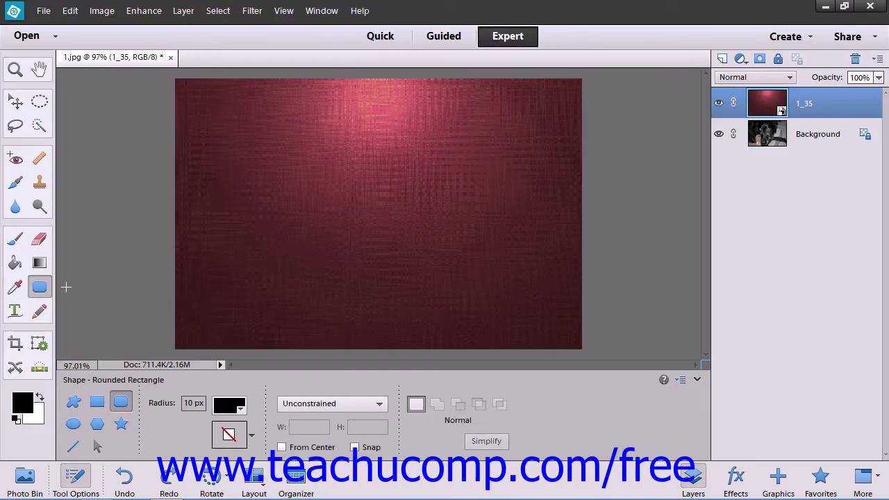
Step: Drag out a black 10 px-radius rounded rectangle near the canvas centre
click(44, 288)
drag(319, 147, 427, 248)
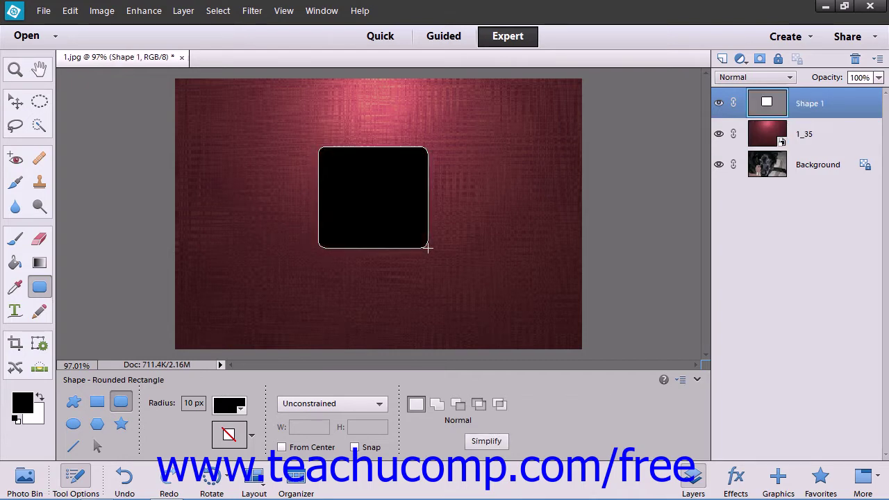
Step: Add a smaller rounded rectangle to the right of the first on Shape 1
click(440, 408)
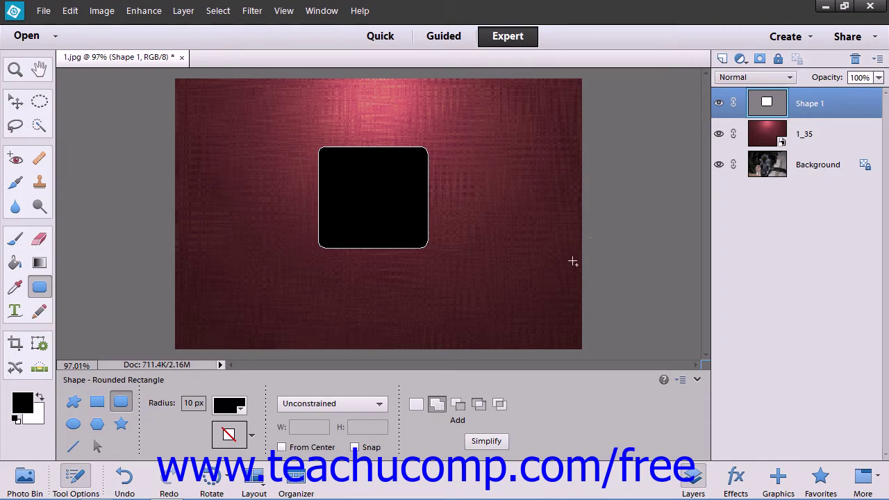
click(849, 106)
mouse_move(467, 157)
mouse_down()
mouse_move(526, 209)
mouse_move(531, 225)
mouse_up()
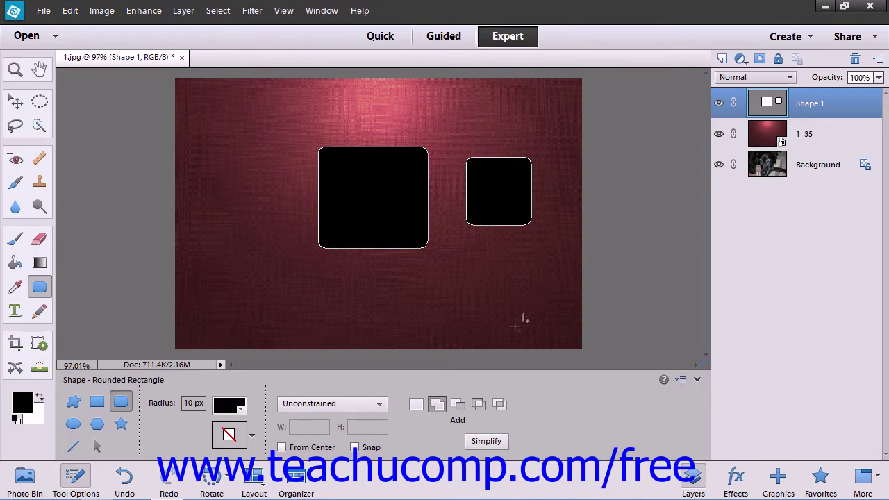
Step: Cycle through subtract, intersect and exclude, ending on Create new shape layer
click(458, 404)
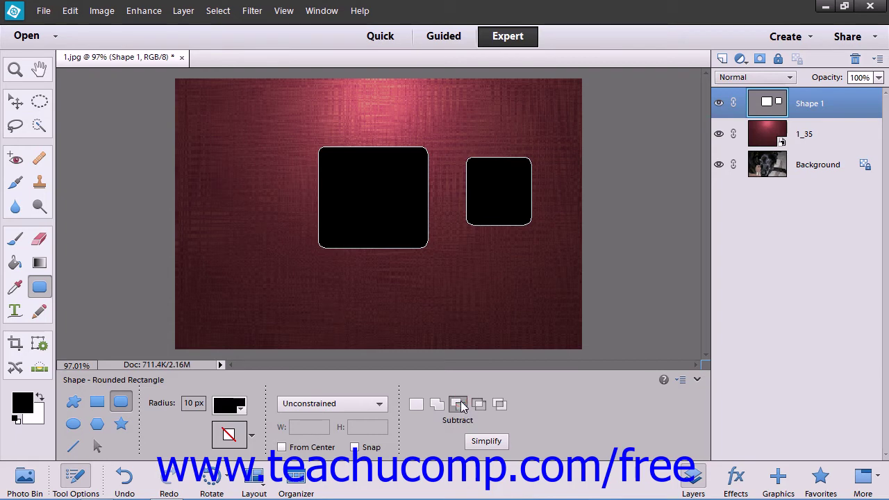
click(478, 404)
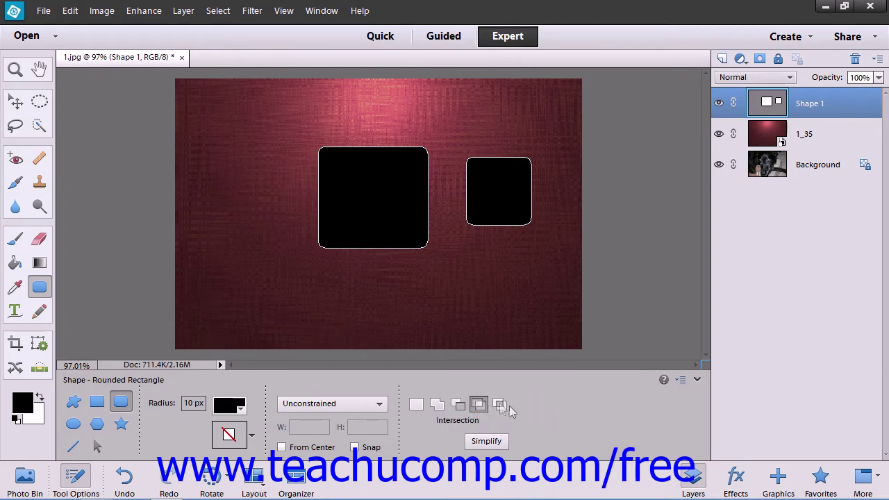
click(501, 405)
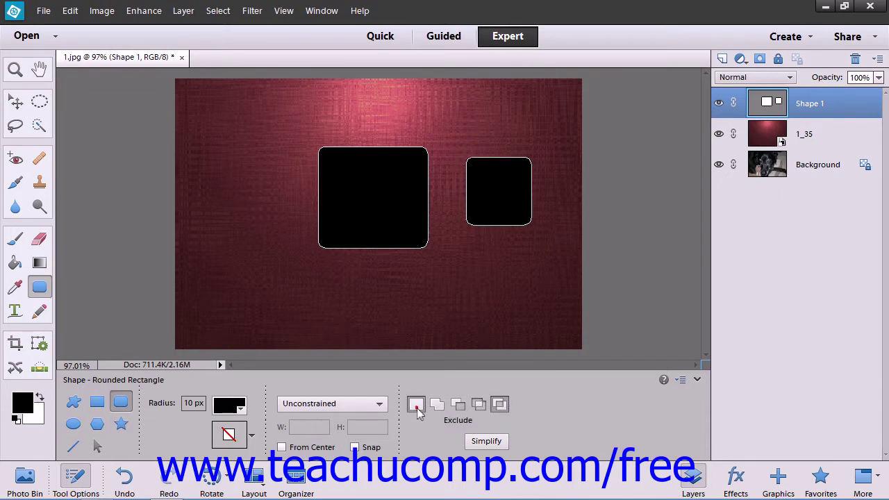
click(417, 406)
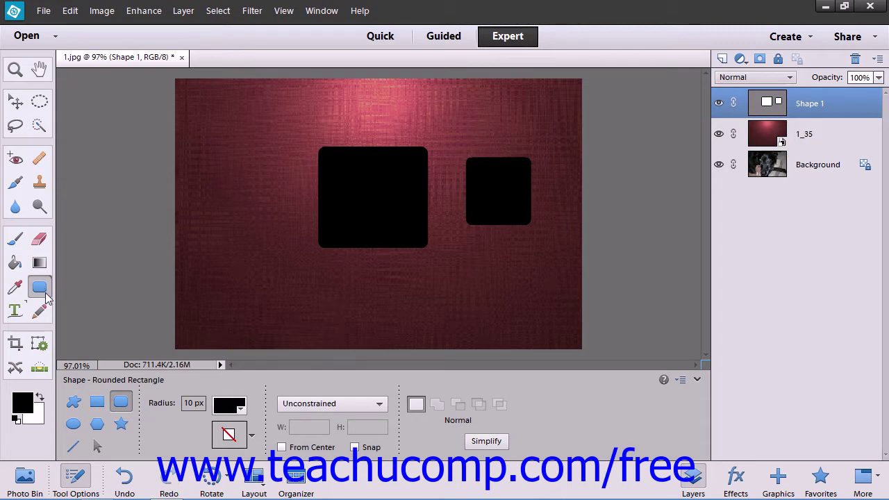
click(120, 404)
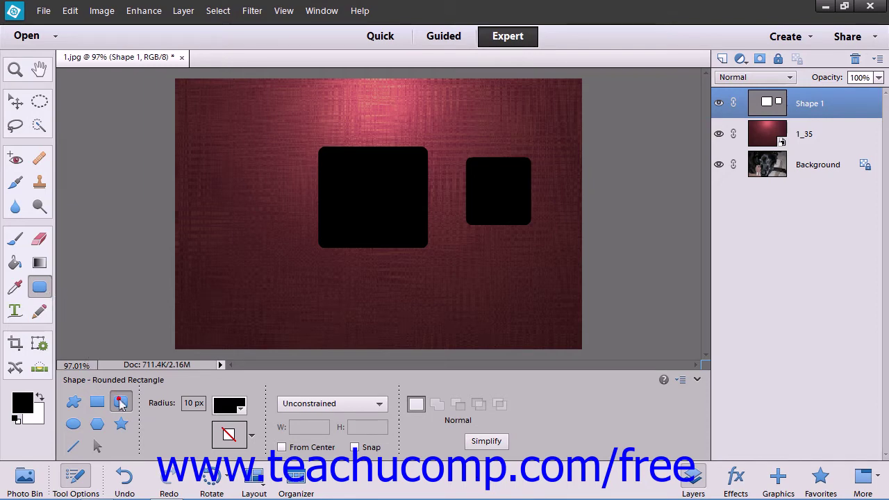
click(421, 407)
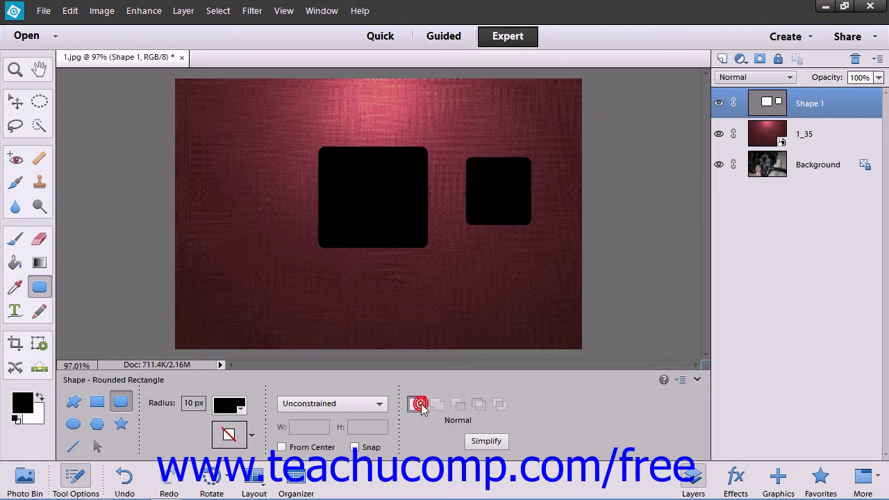
click(168, 410)
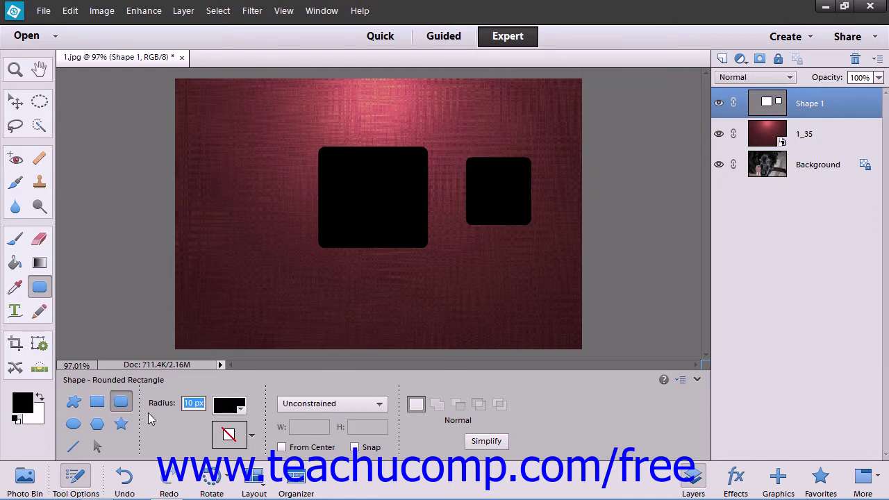
click(73, 405)
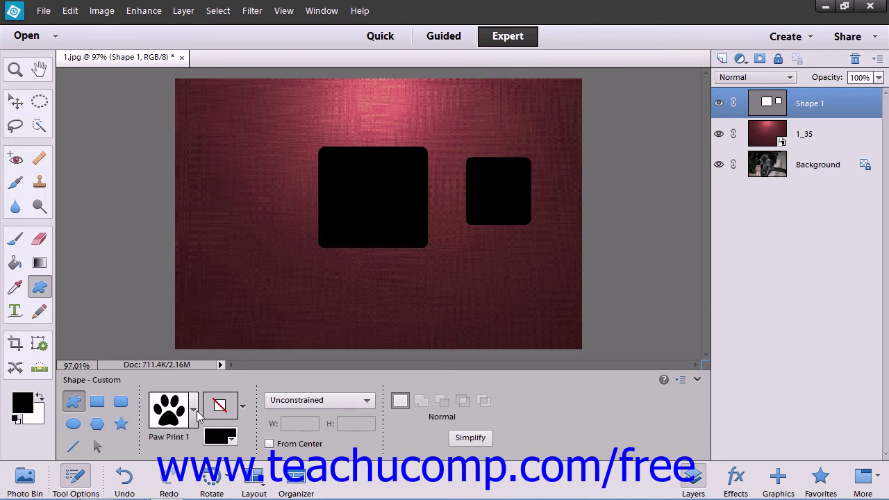
Step: Set the Custom Shape tool to Paw Print 1, CMYK Magenta, with a Bevels style
click(195, 413)
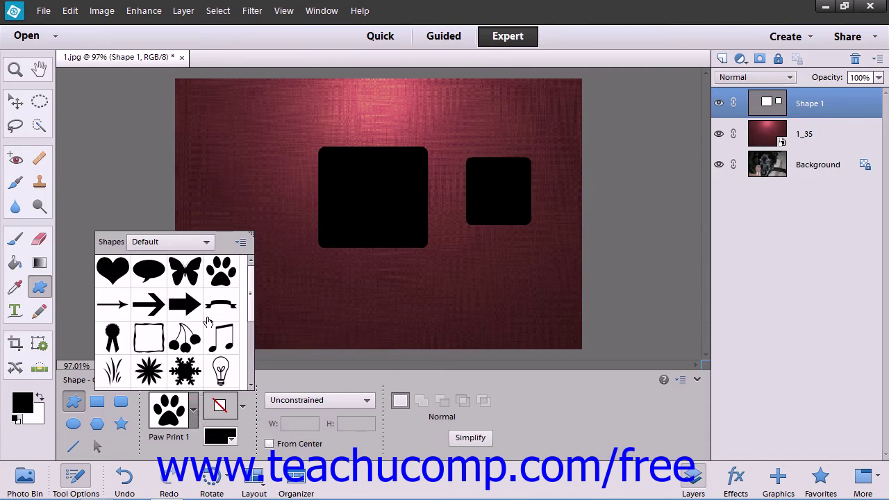
click(222, 282)
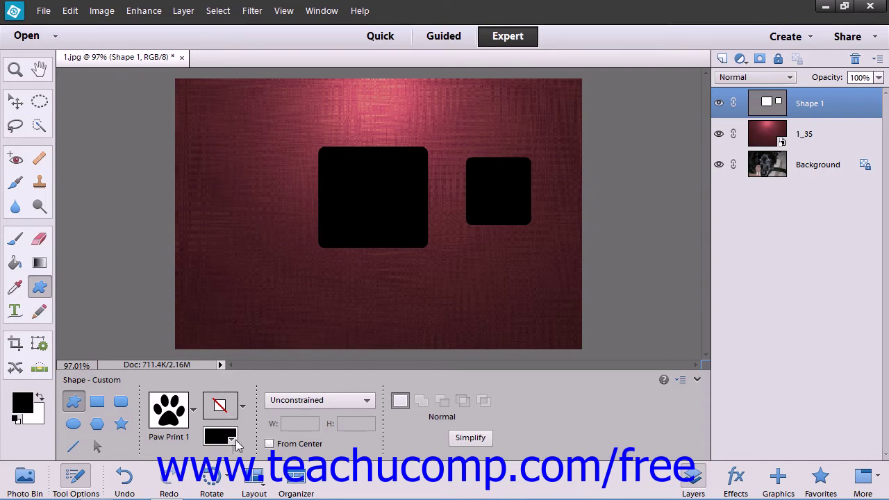
click(232, 439)
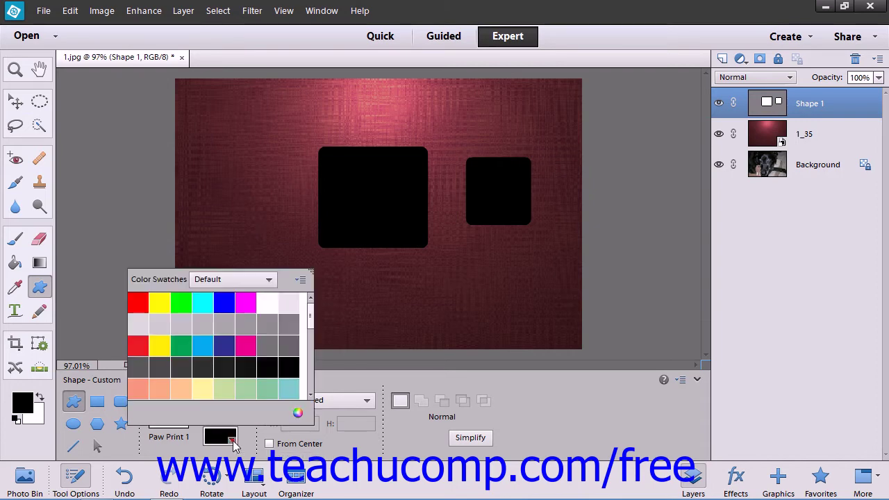
click(249, 345)
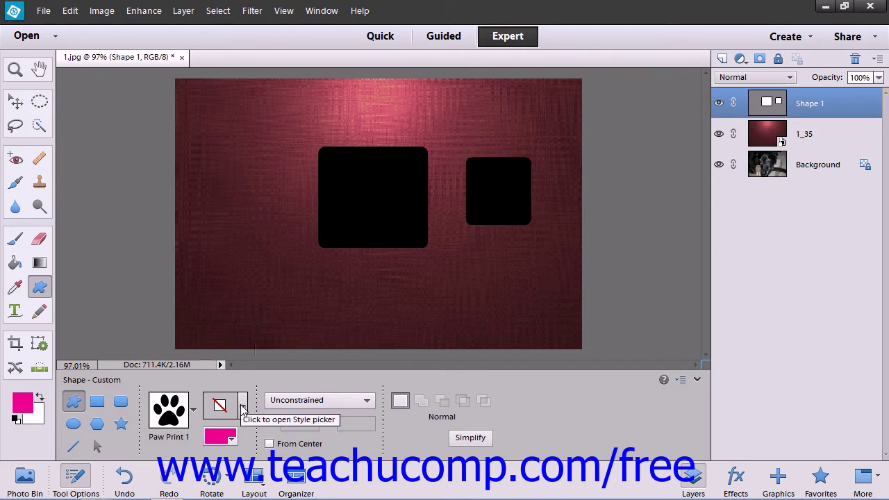
click(243, 408)
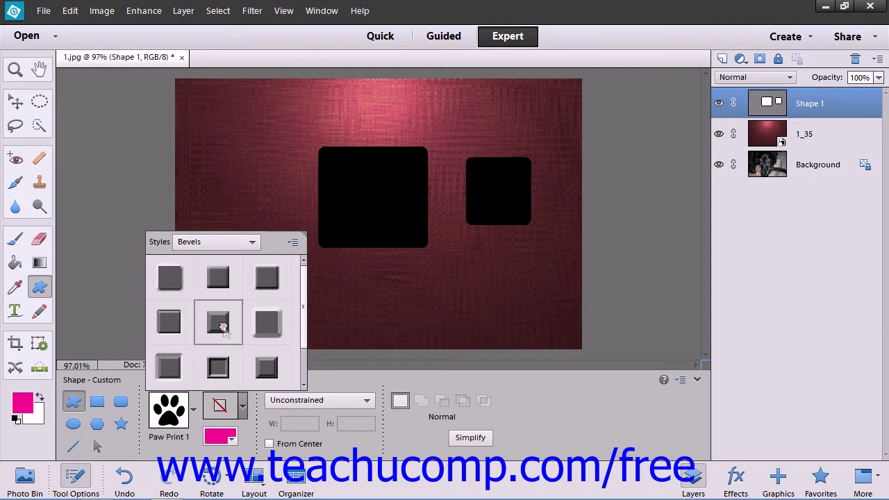
click(223, 328)
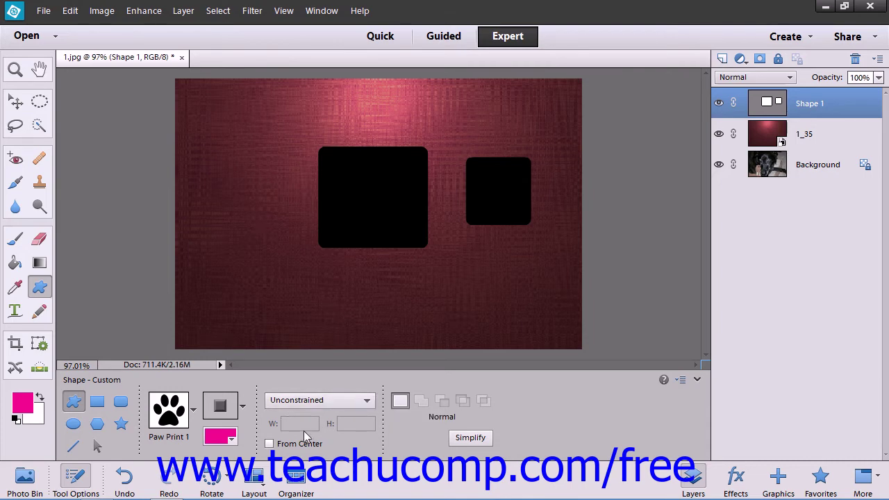
click(368, 401)
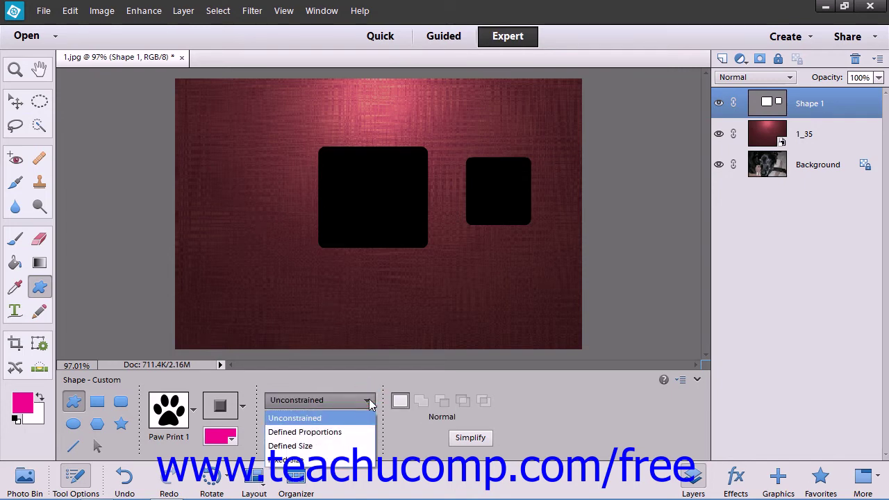
click(313, 420)
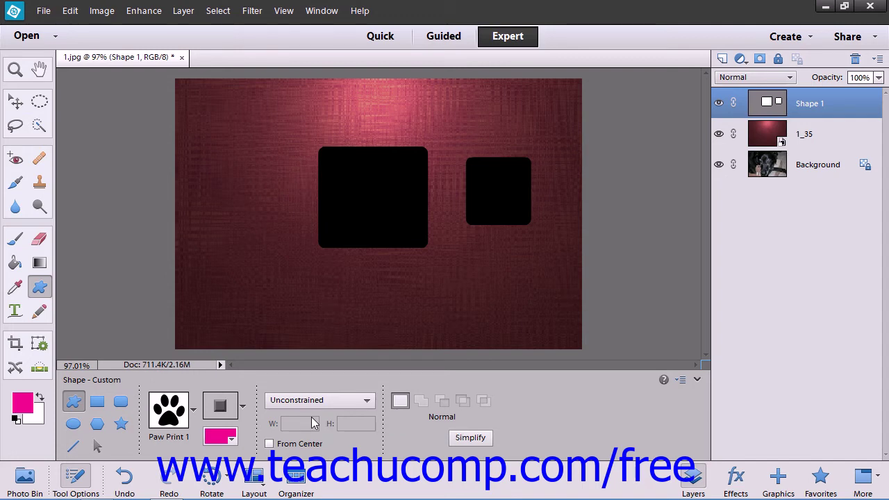
click(366, 403)
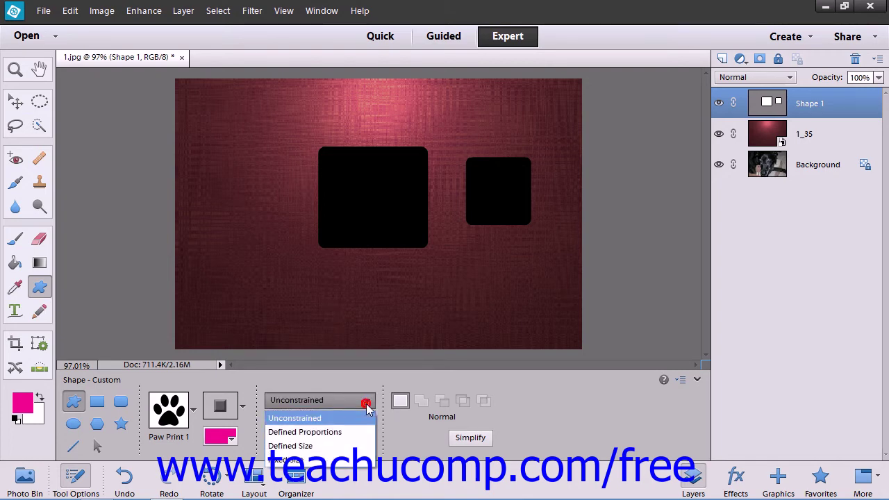
click(343, 459)
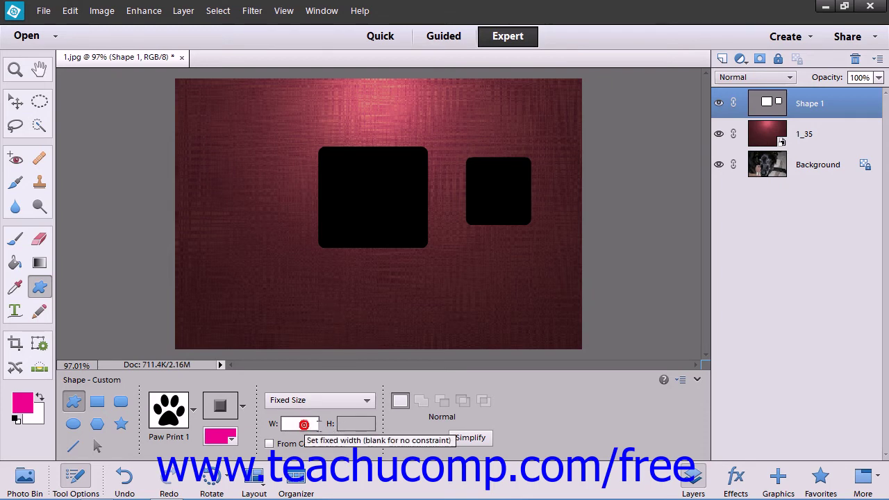
click(357, 424)
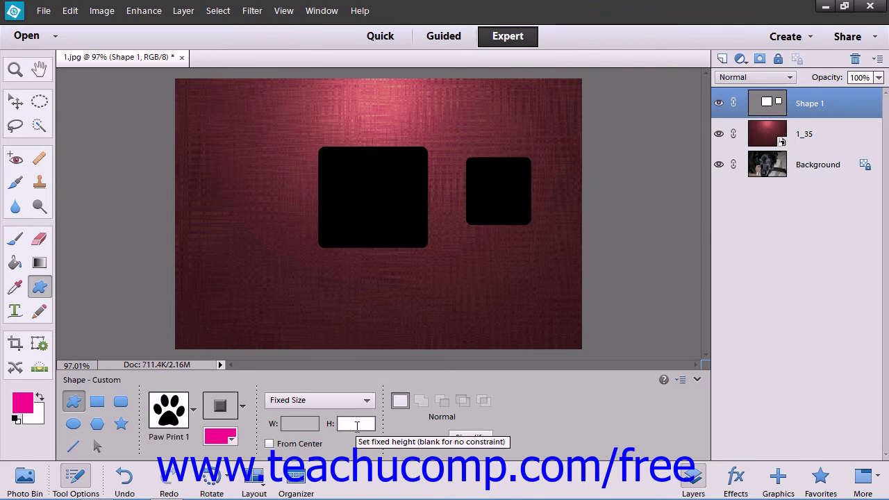
click(339, 401)
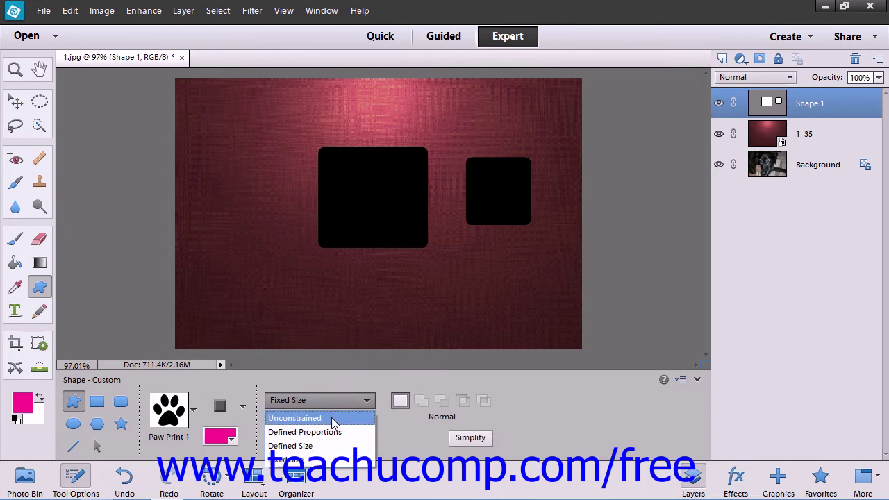
click(332, 418)
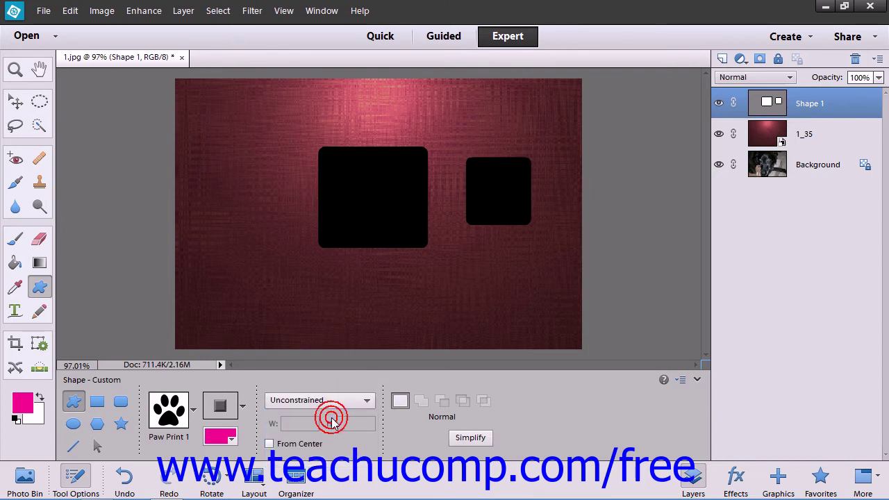
click(400, 403)
click(422, 403)
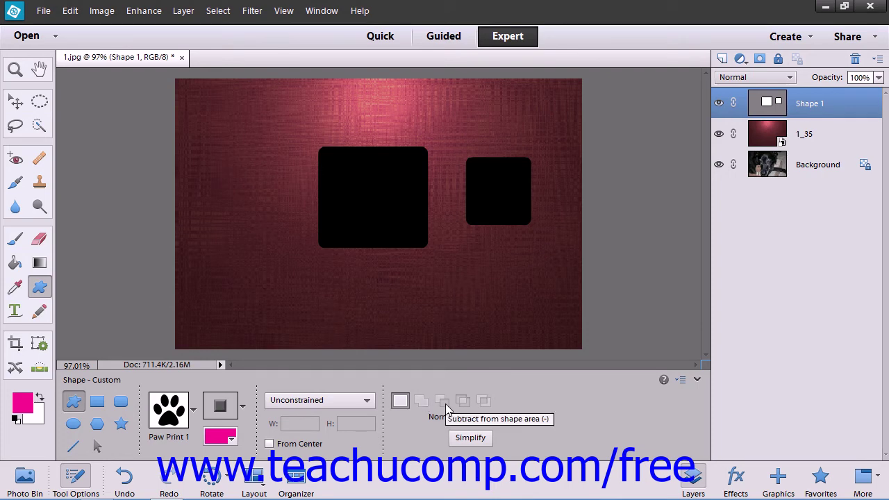
click(446, 404)
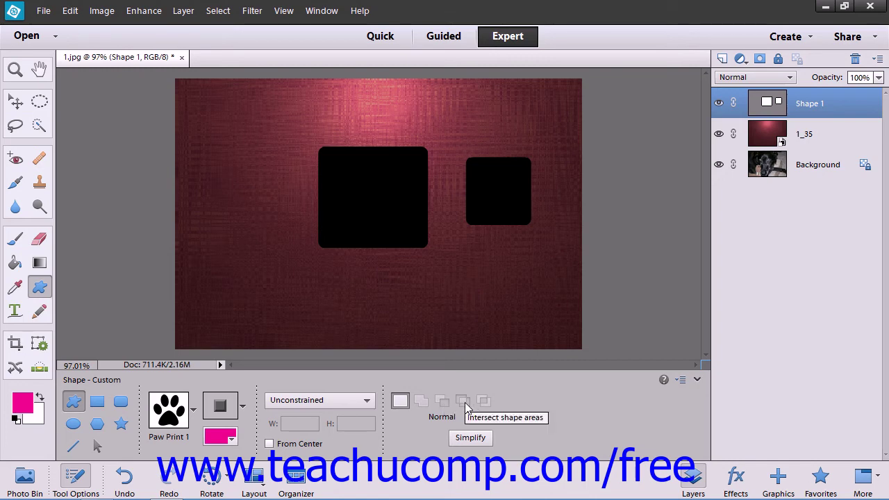
click(466, 403)
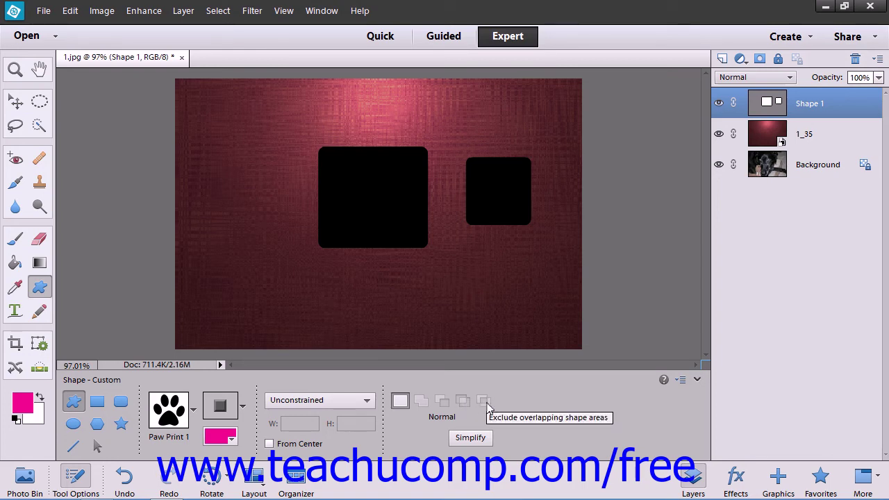
click(485, 401)
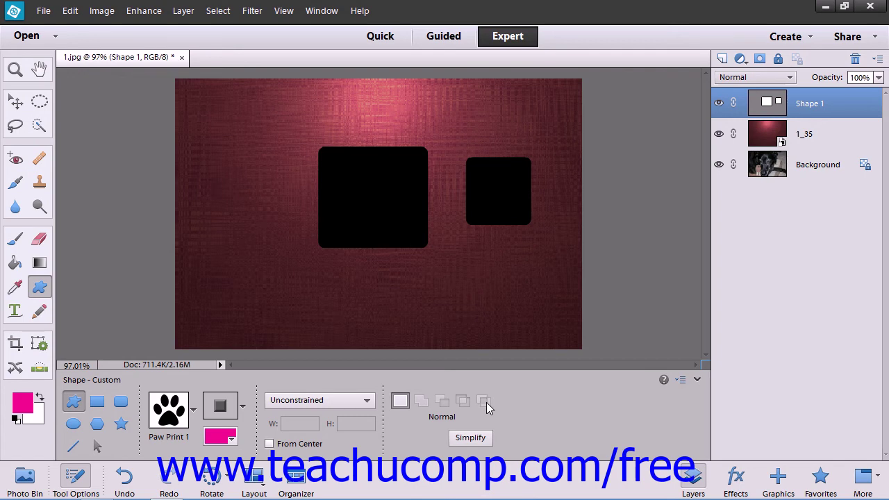
click(400, 401)
Step: Draw the magenta paw print at the top-left and select its Shape 2 layer
drag(198, 93, 306, 199)
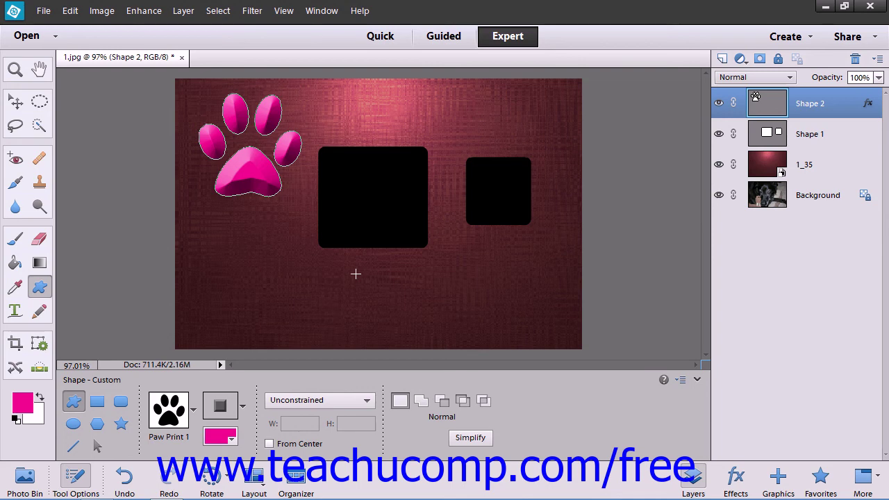
click(837, 108)
click(825, 110)
Step: Simplify the Shape 2 paw-print layer into pixels
click(480, 439)
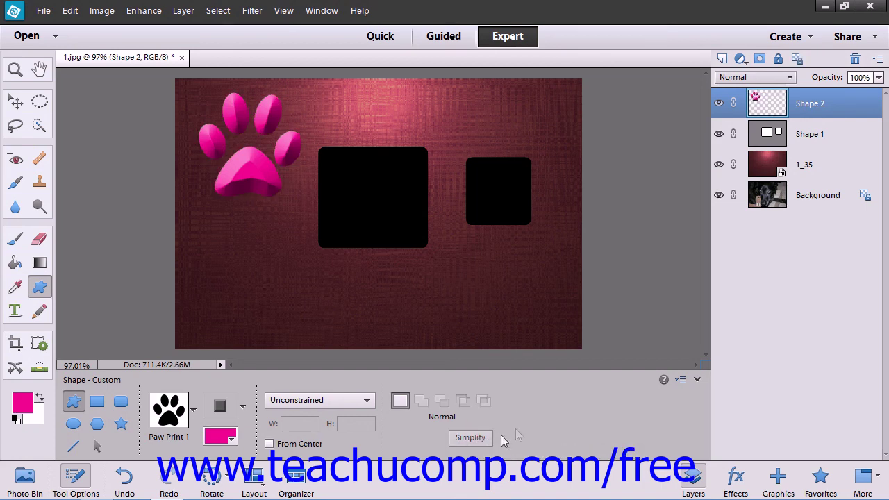